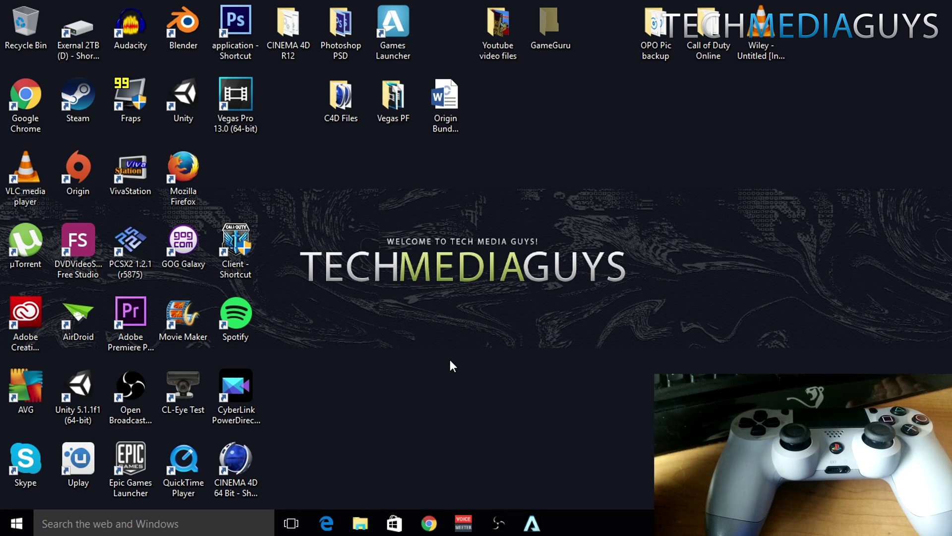
- Open the taskbar search box to start looking for Bluetooth settings
left_click(201, 523)
- Search 'BLU', open Bluetooth settings and start pairing the Wireless Controller
type("B")
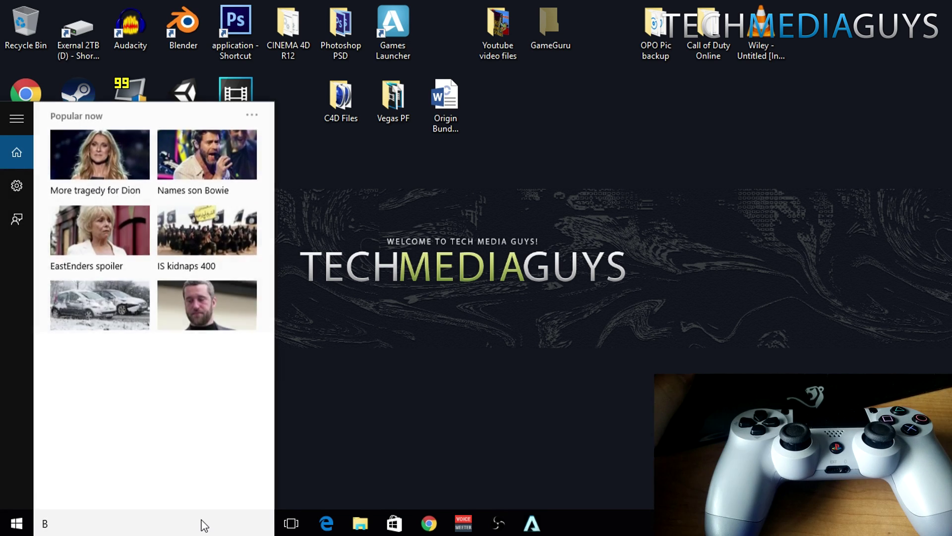
type("LU")
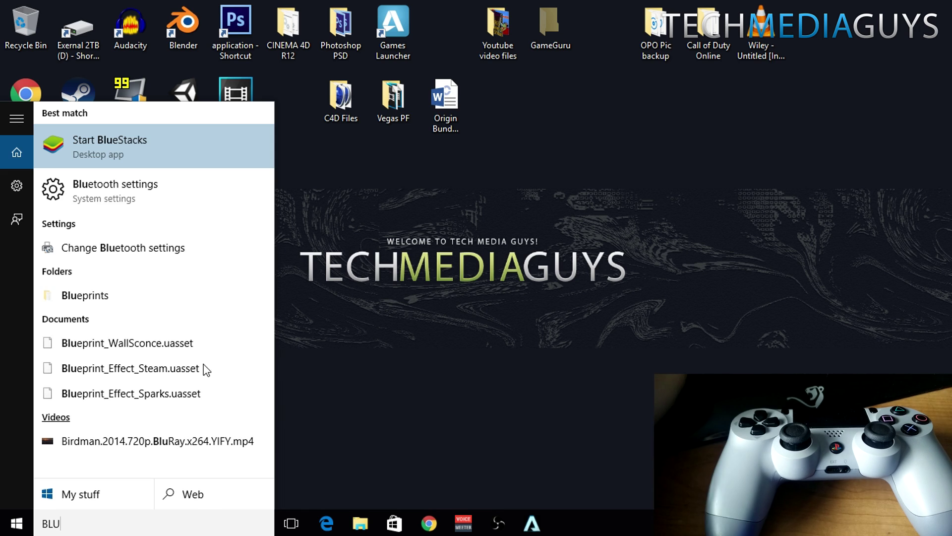
left_click(170, 195)
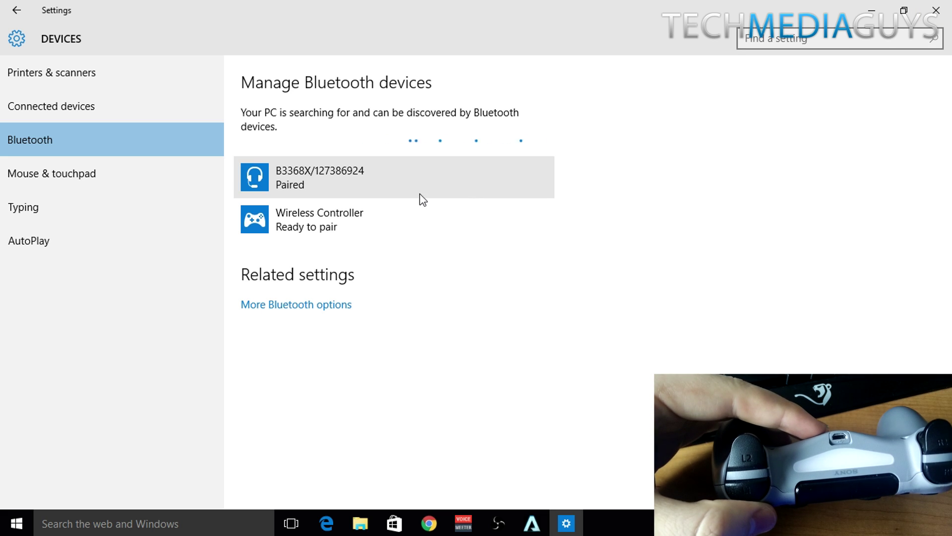
left_click(428, 208)
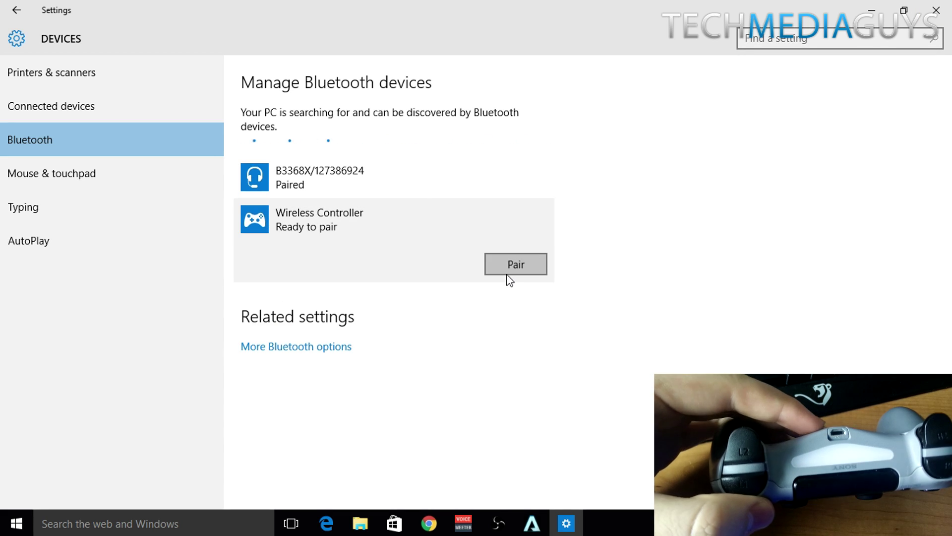
left_click(507, 273)
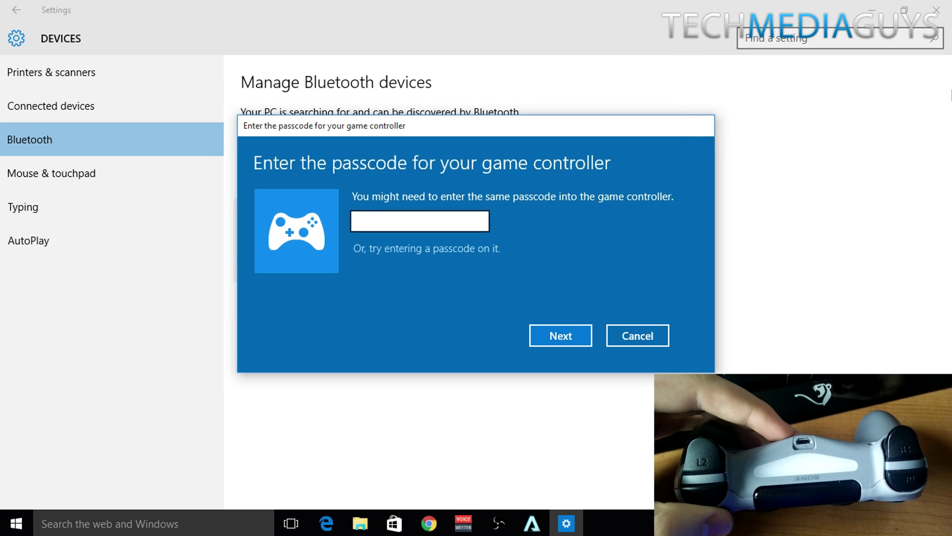
- Confirm the controller's pairing passcode to finish pairing, then close Settings
type("0000")
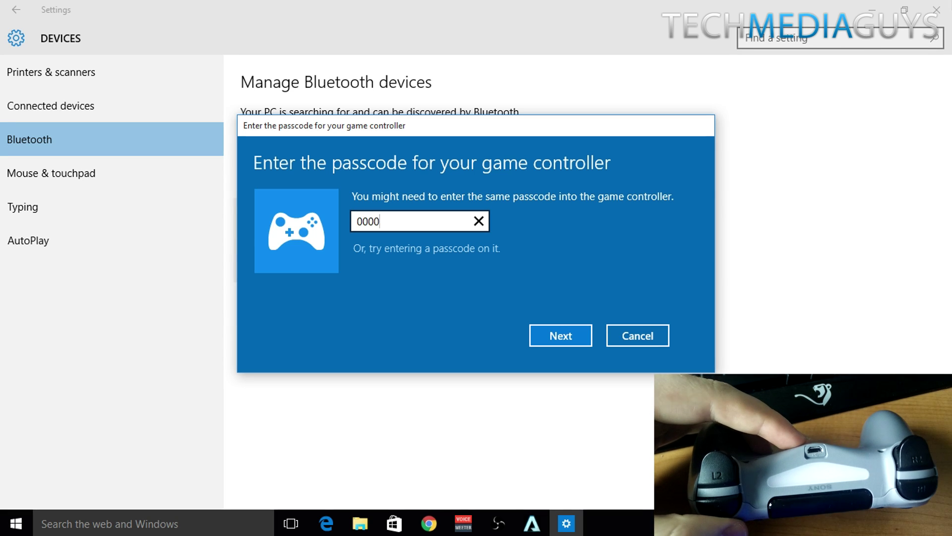
left_click(578, 331)
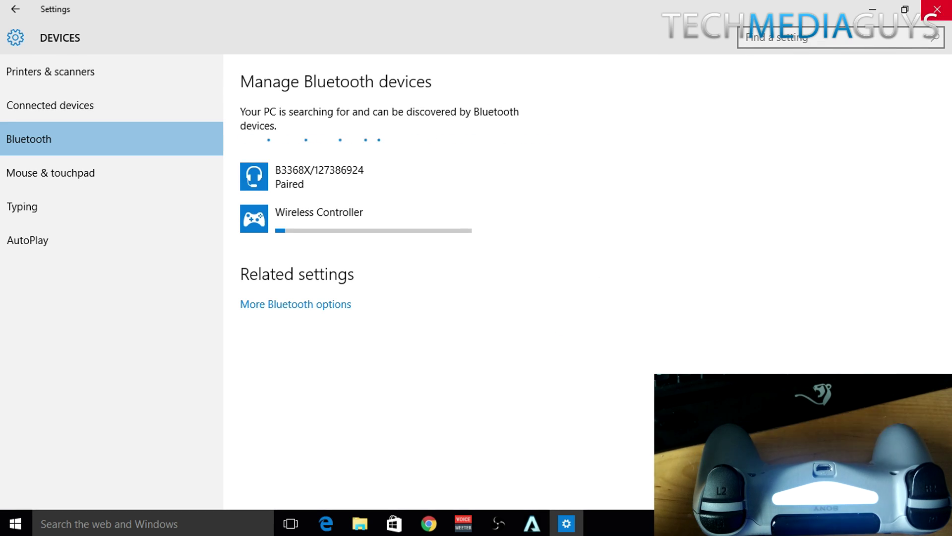
left_click(867, 12)
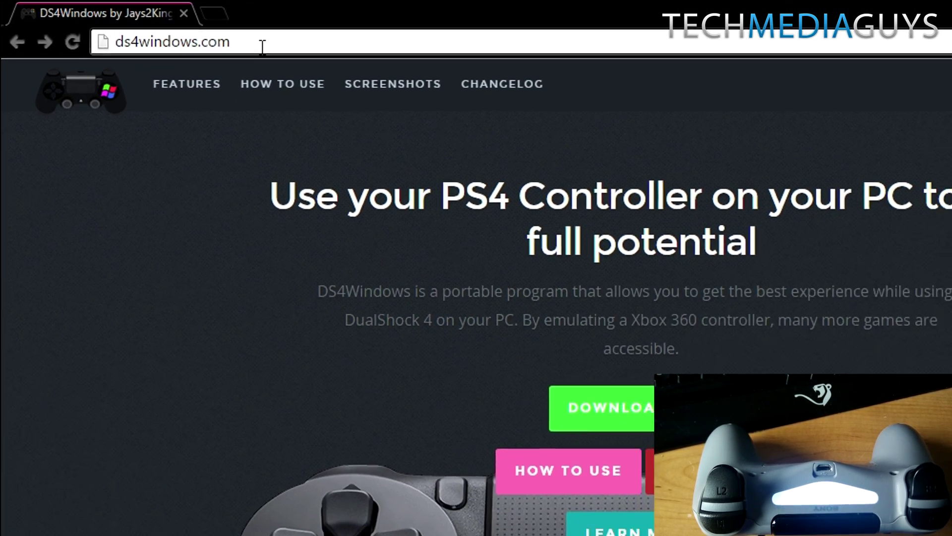
- From ds4windows.com, download DS4Windows.zip from the 1.4.401 GitHub release and open it
left_click(290, 47)
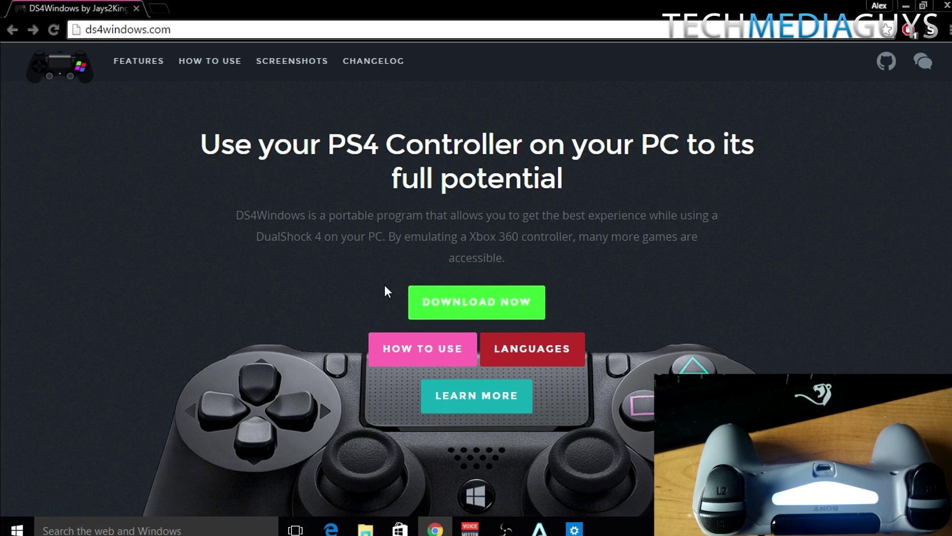
left_click(476, 325)
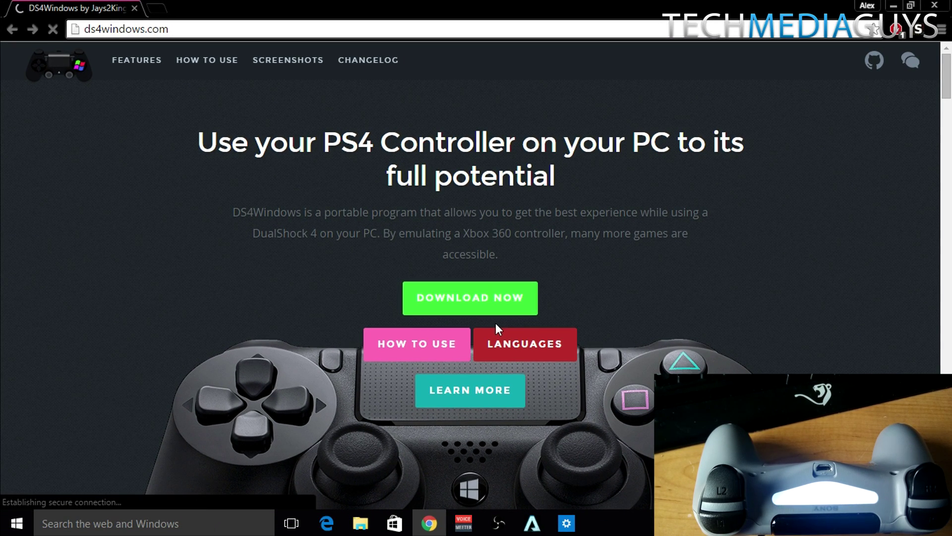
scroll(496, 379, "down", 1)
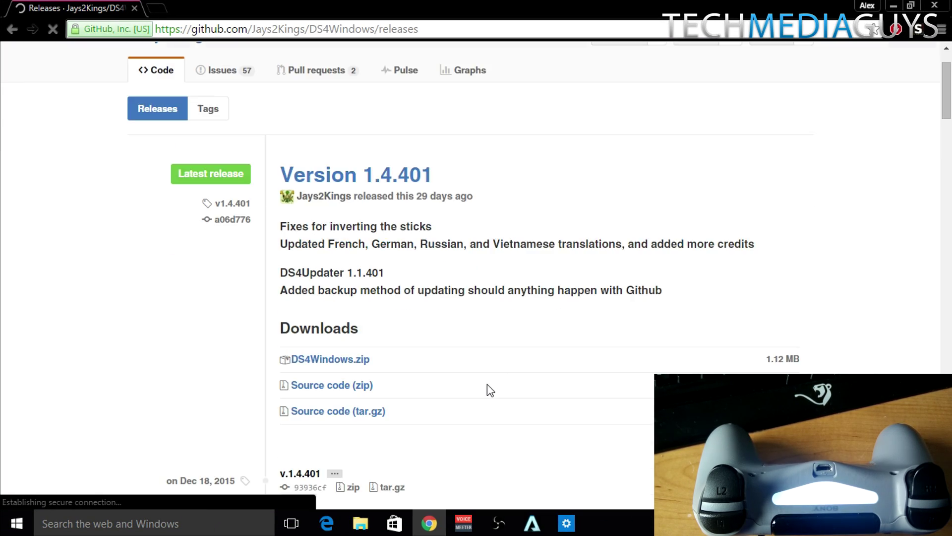
left_click(365, 361)
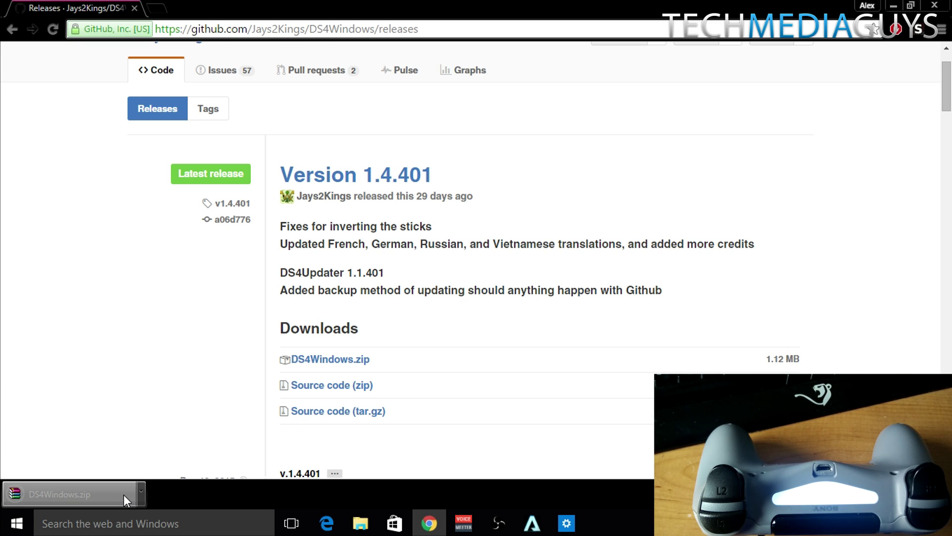
left_click(124, 495)
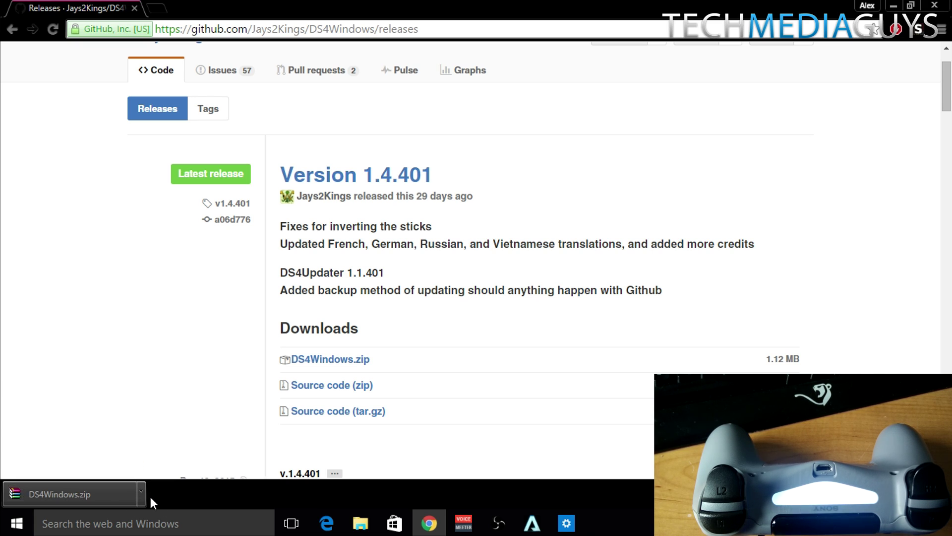
- Extract DS4Windows.zip to the Desktop with WinRAR, then minimize WinRAR and Chrome
left_click(118, 496)
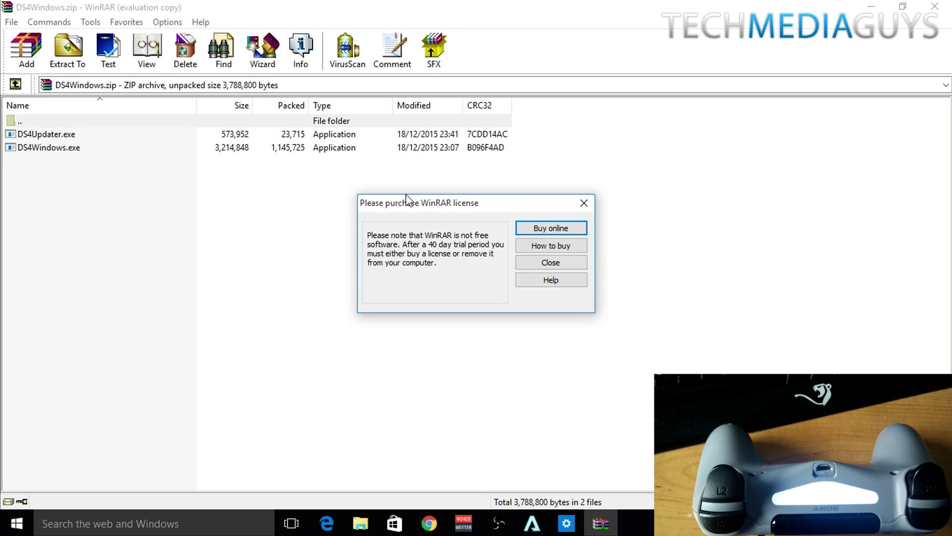
left_click(549, 263)
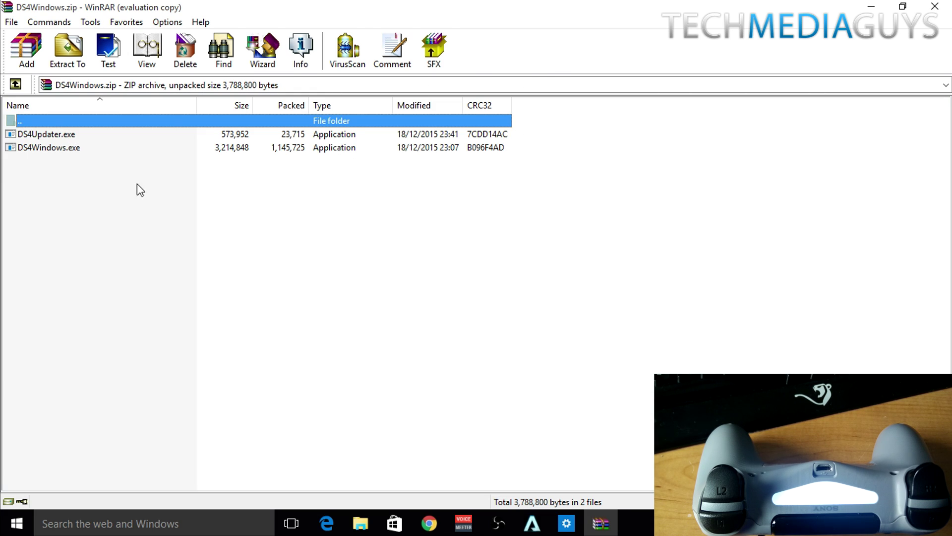
left_click(72, 65)
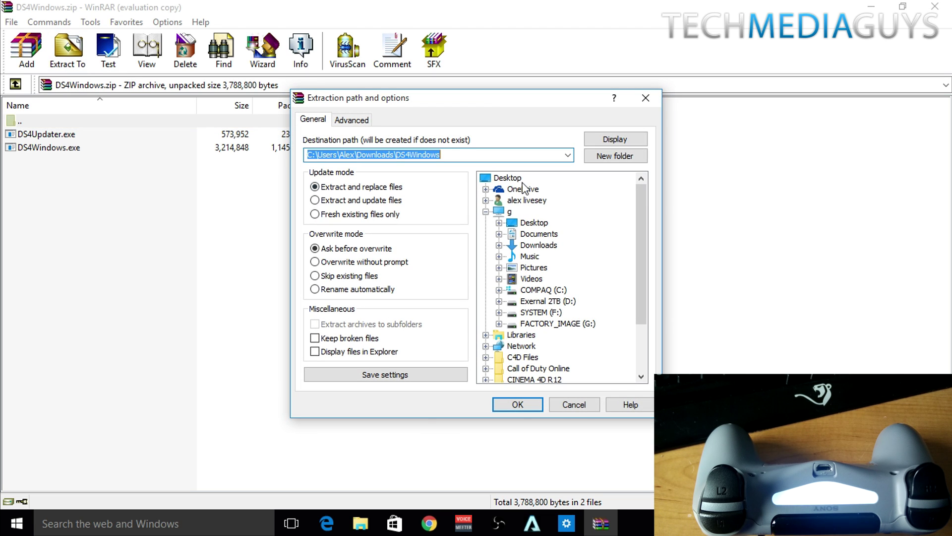
left_click(511, 179)
left_click(518, 404)
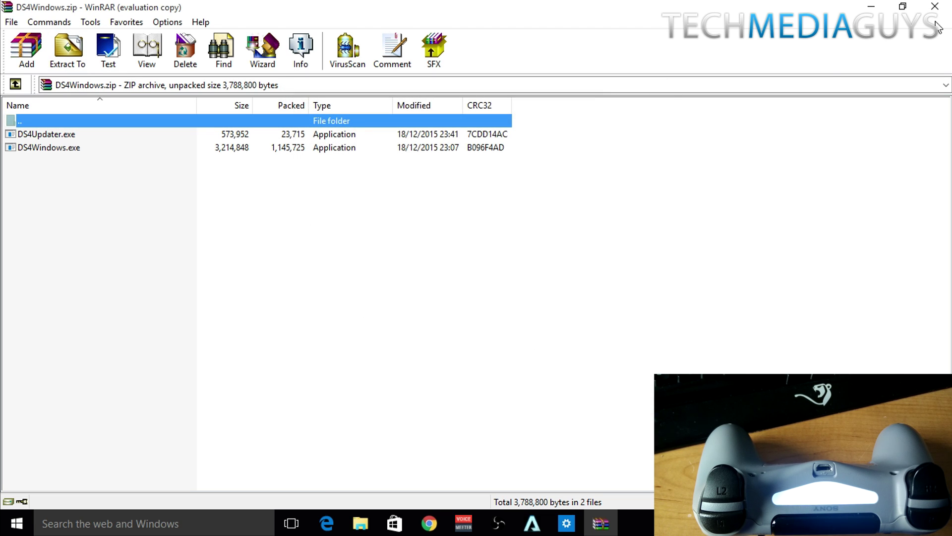
left_click(869, 6)
left_click(895, 7)
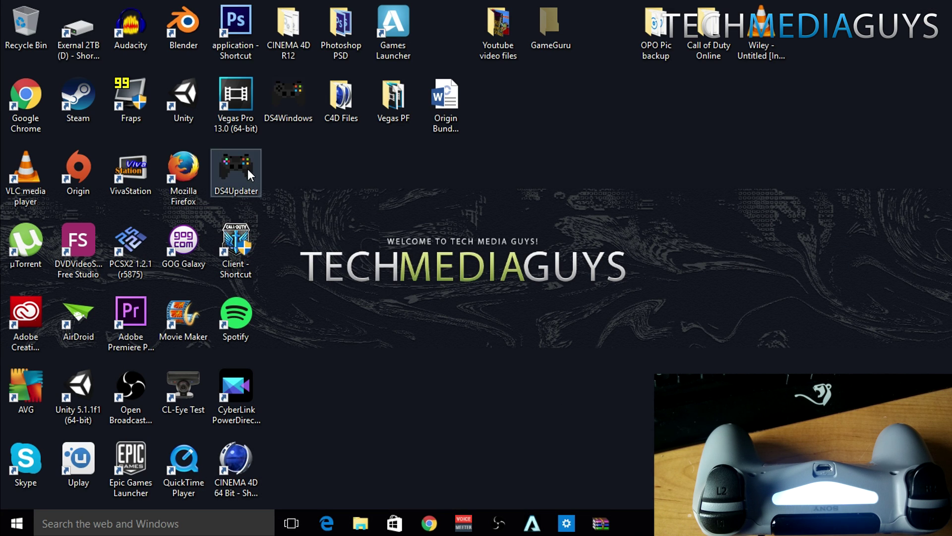
- Place the DS4Updater and DS4Windows icons side by side and run DS4Windows past the security warning
left_click_drag(248, 169, 530, 382)
left_click_drag(288, 99, 401, 237)
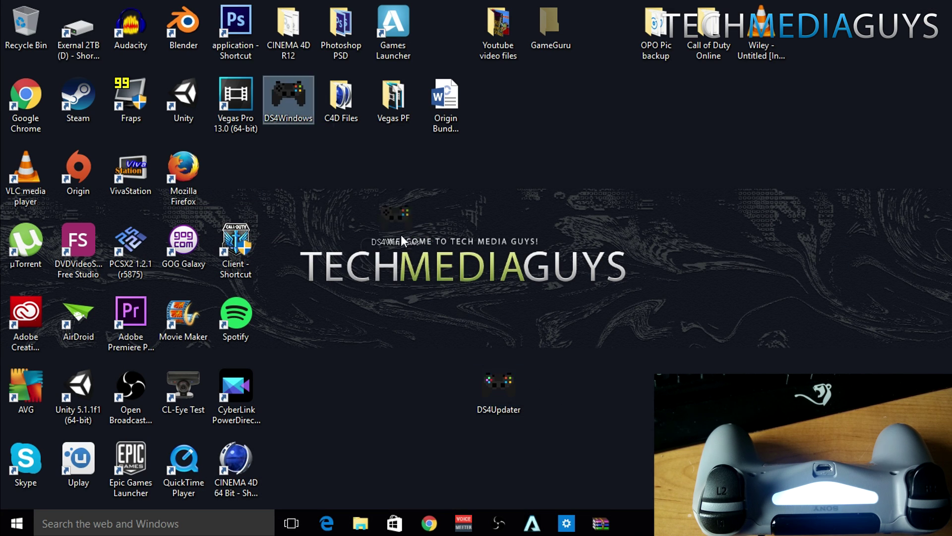
left_click_drag(555, 392, 556, 393)
left_click(590, 416)
left_click_drag(618, 429, 488, 365)
double_click(558, 381)
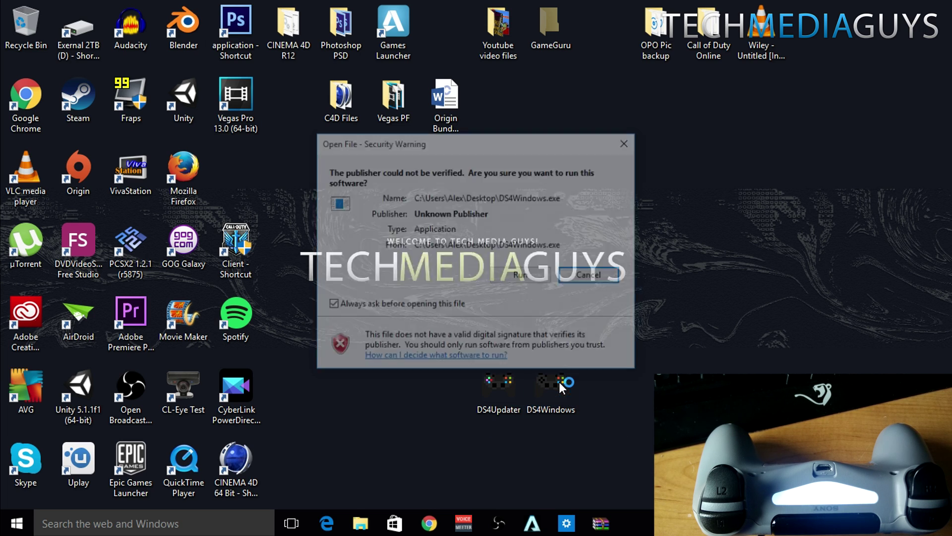
left_click(543, 277)
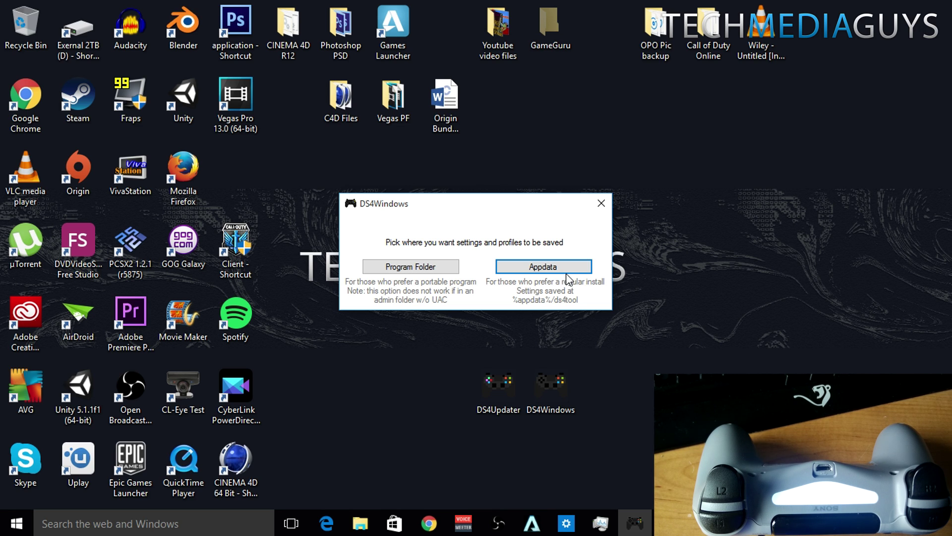
- Store settings in Appdata, assign the Default profile to the controller and edit it
left_click(565, 268)
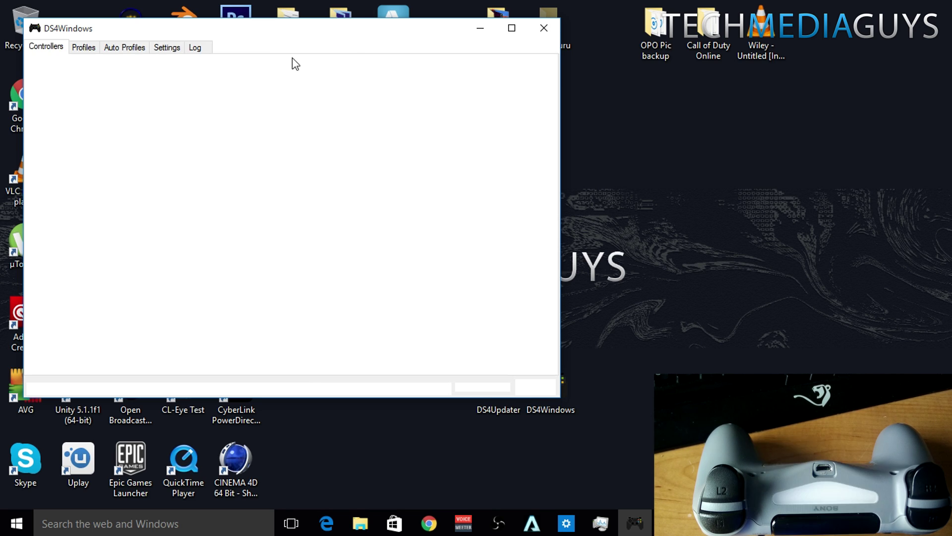
left_click_drag(255, 36, 526, 4)
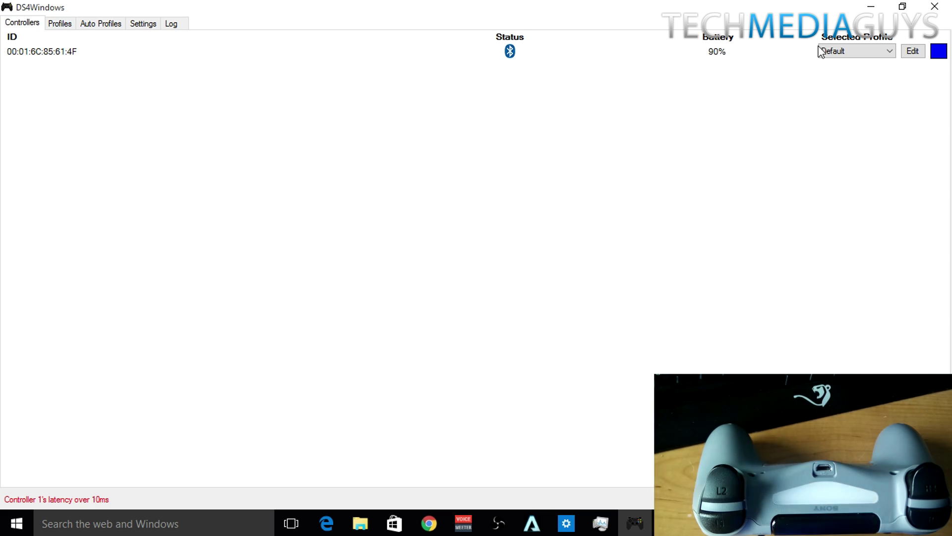
left_click(832, 51)
left_click(841, 60)
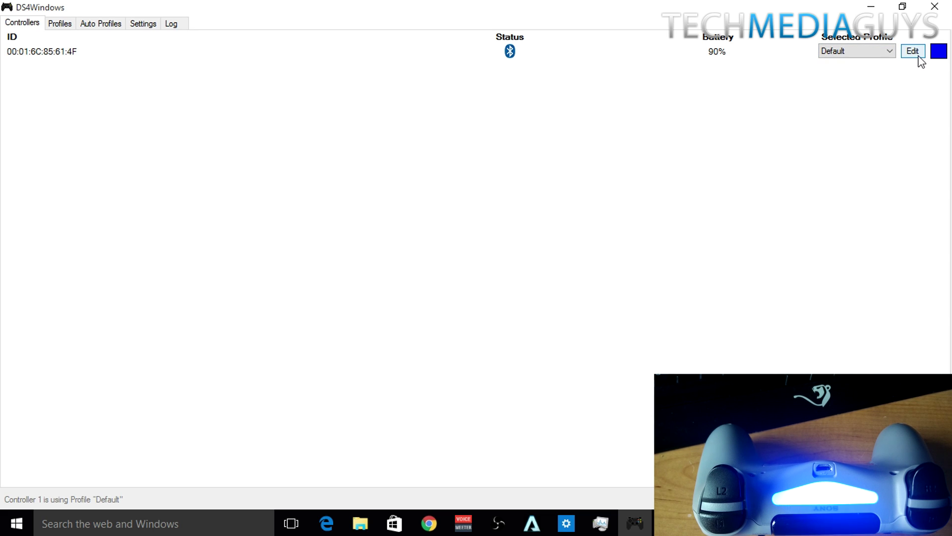
left_click(913, 51)
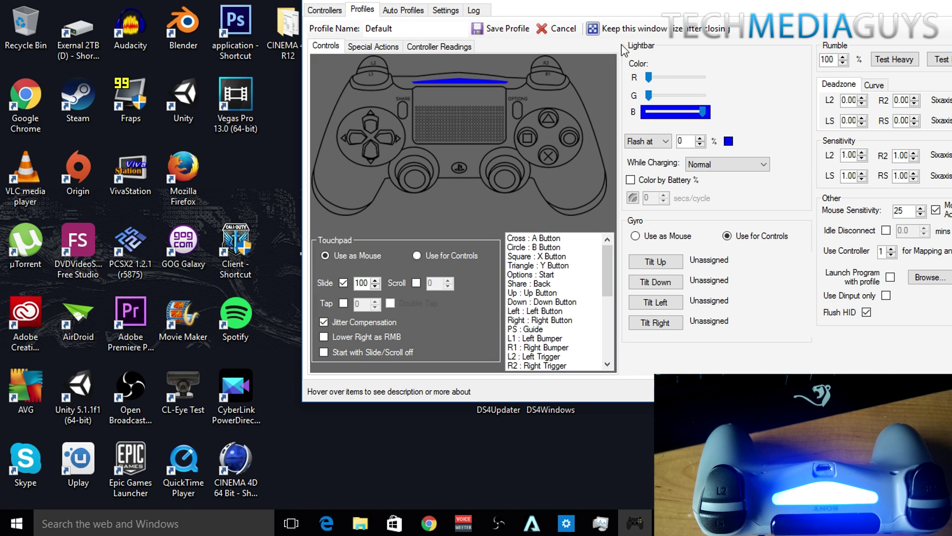
- Keep the editor's window size on close and enable 'Lower Right as RMB' for the touchpad
left_click(627, 31)
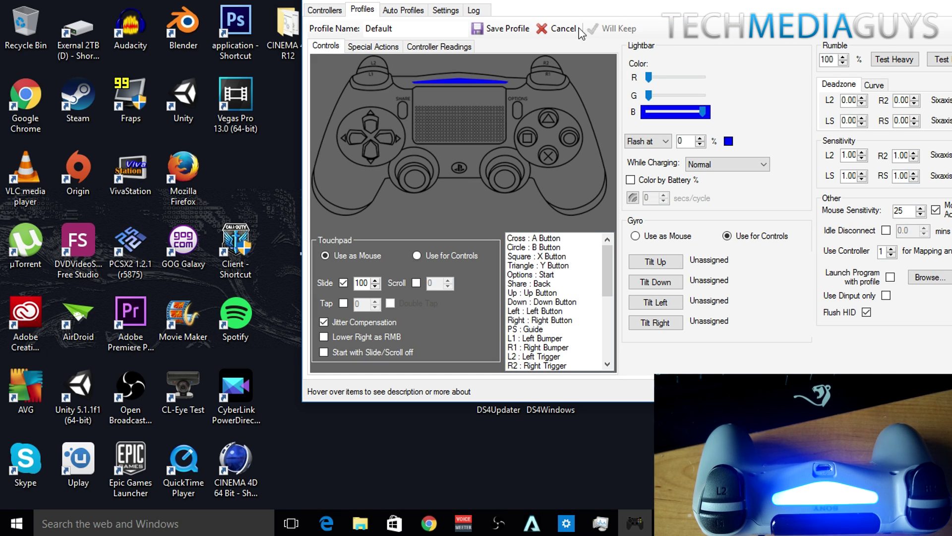
left_click(403, 11)
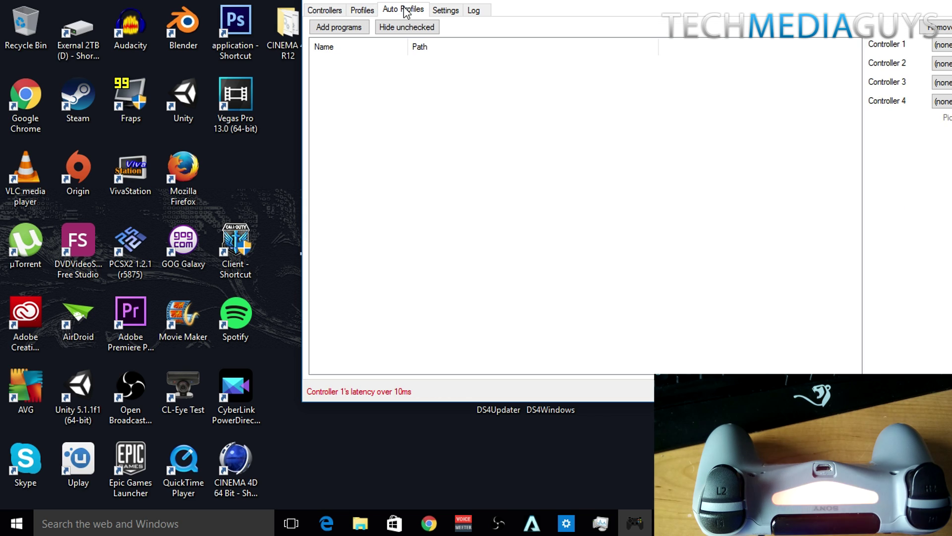
left_click(362, 9)
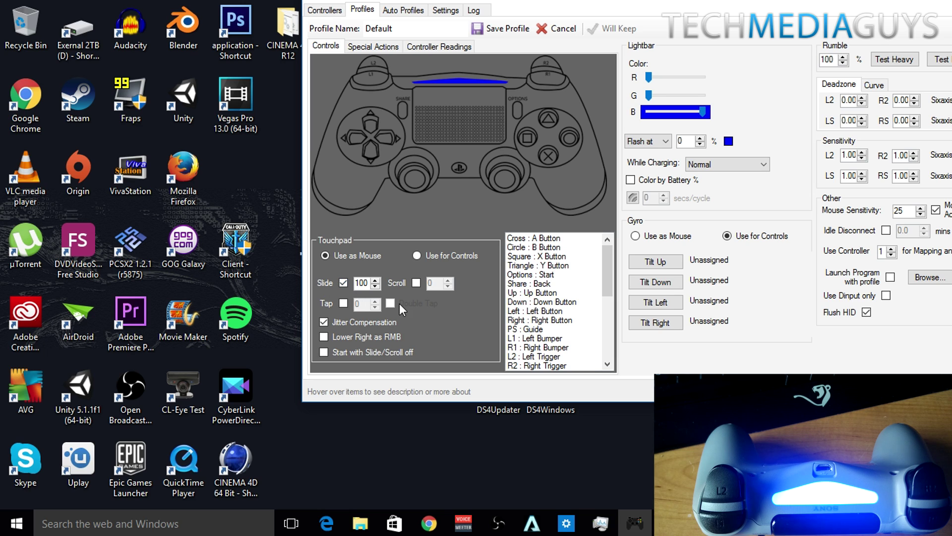
left_click(324, 337)
- Adjust the lightbar's red, green and blue sliders toward green
left_click_drag(654, 80, 670, 89)
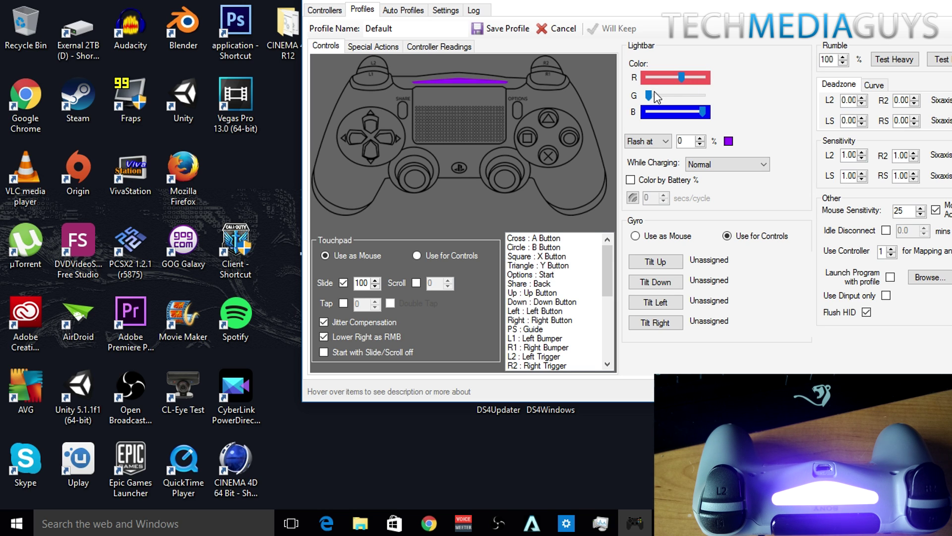
mouse_move(654, 94)
left_mouse_down()
mouse_move(701, 95)
mouse_move(665, 95)
left_mouse_up()
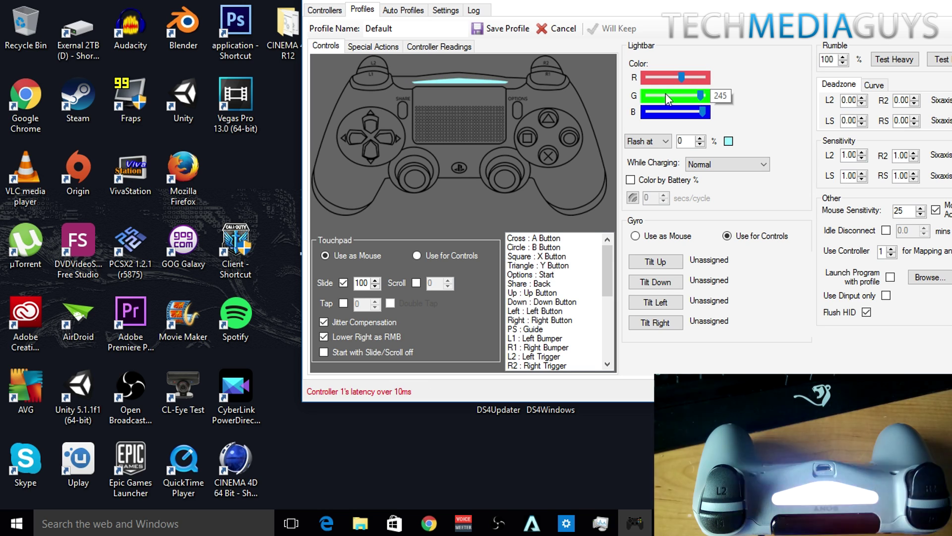
left_click_drag(702, 112, 721, 117)
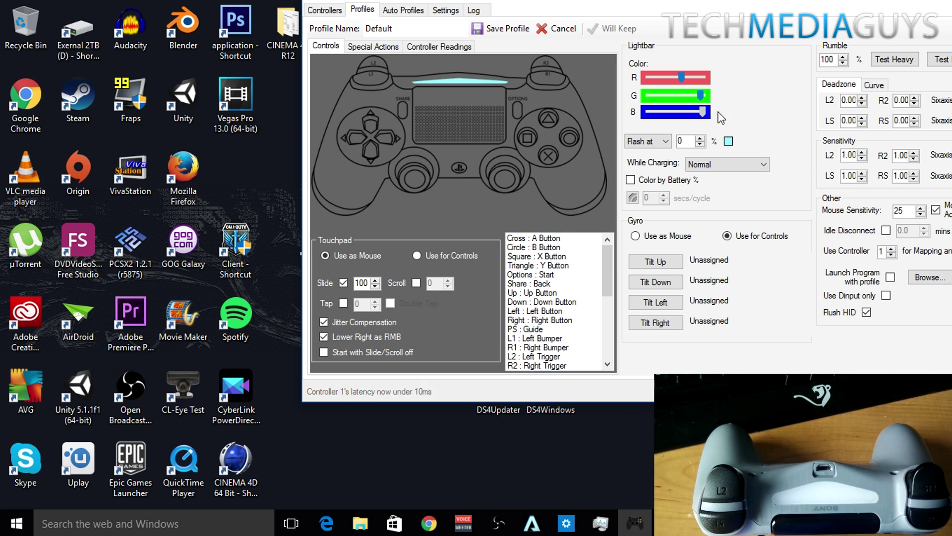
- Make the lightbar flash red at 10% battery and cycle rainbow while charging
left_click(665, 141)
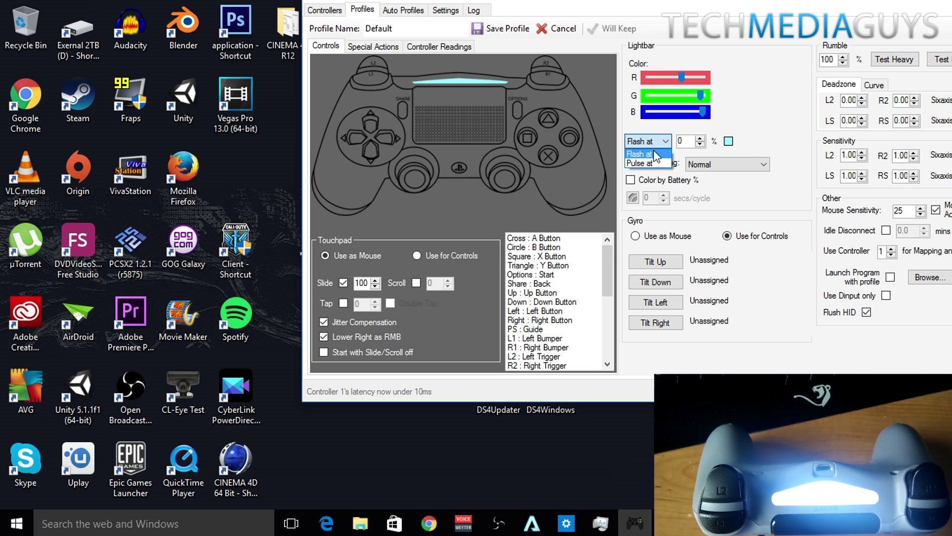
left_click(656, 155)
left_click(700, 138)
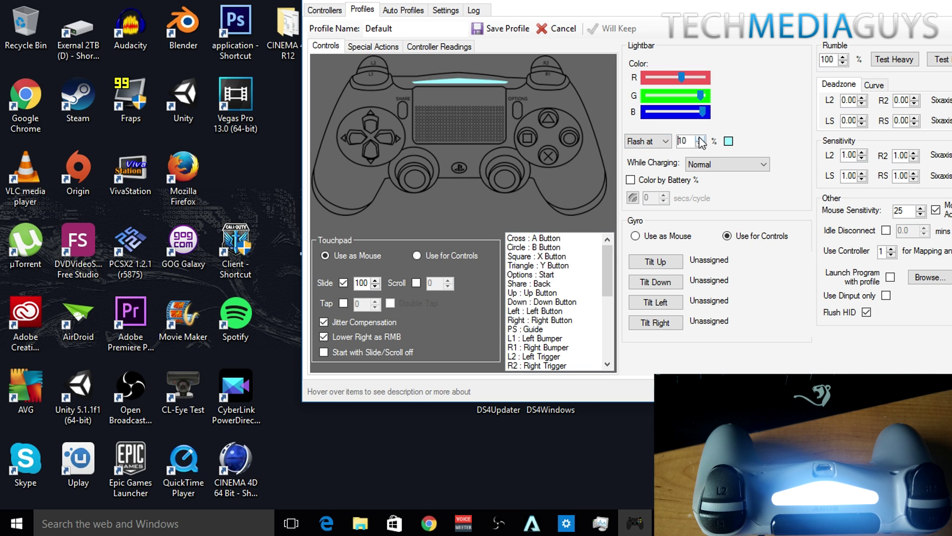
left_click(728, 141)
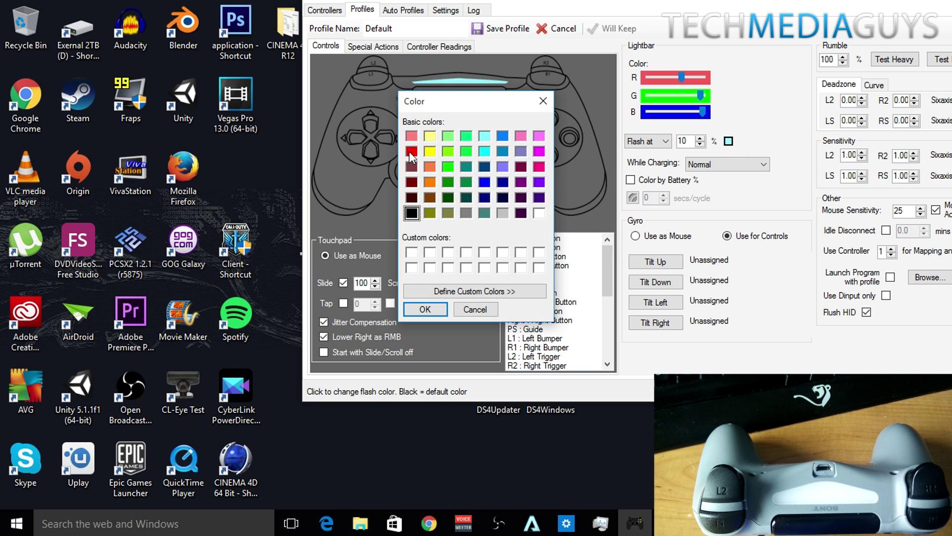
left_click(410, 151)
left_click(439, 309)
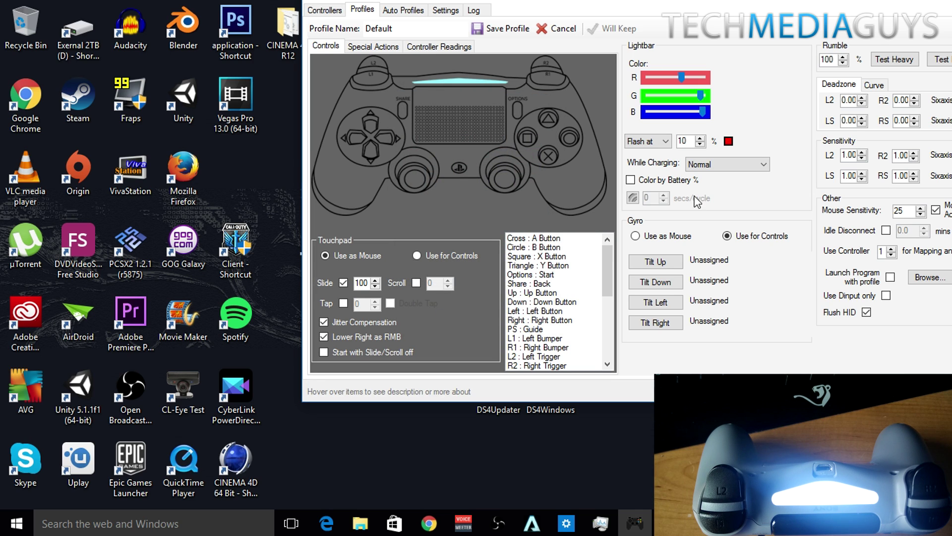
left_click(698, 165)
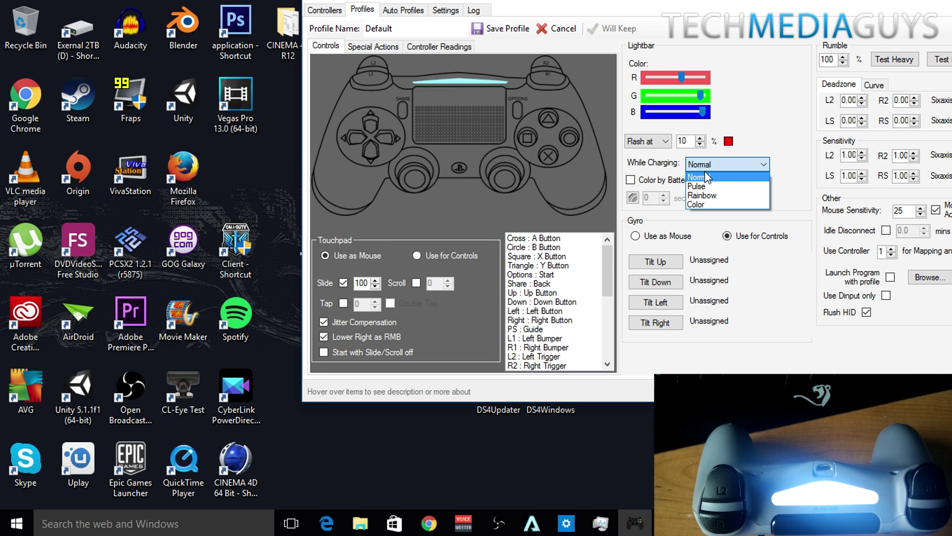
left_click(703, 195)
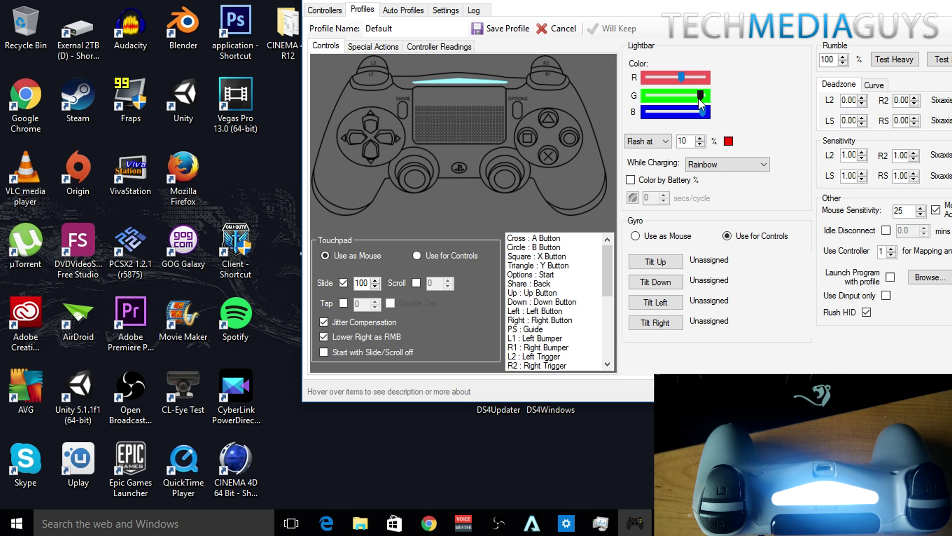
- Readjust the lightbar colour sliders, review several button mappings, and enable Flush HID
mouse_move(700, 95)
left_mouse_down()
mouse_move(602, 112)
mouse_move(703, 79)
left_mouse_up()
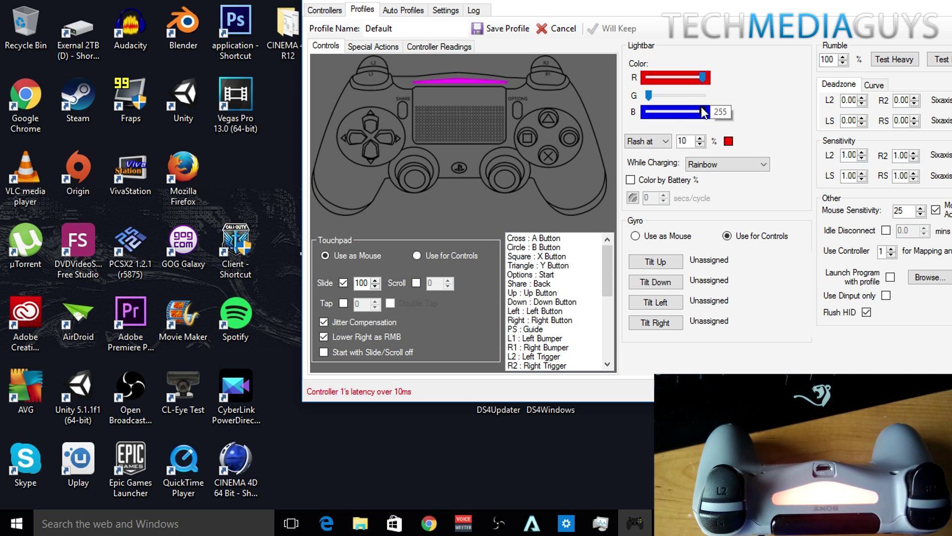
left_click_drag(704, 112, 623, 120)
left_click_drag(702, 78, 709, 97)
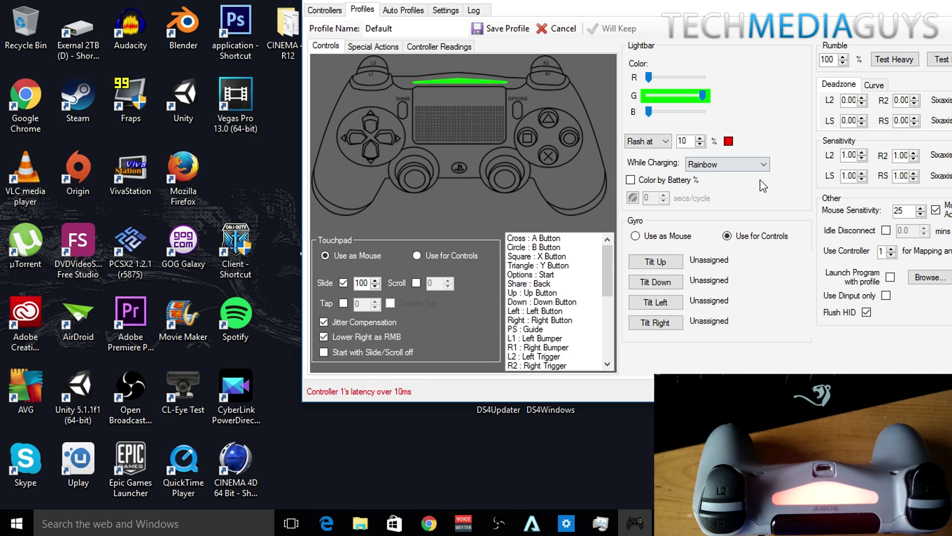
left_click(524, 247)
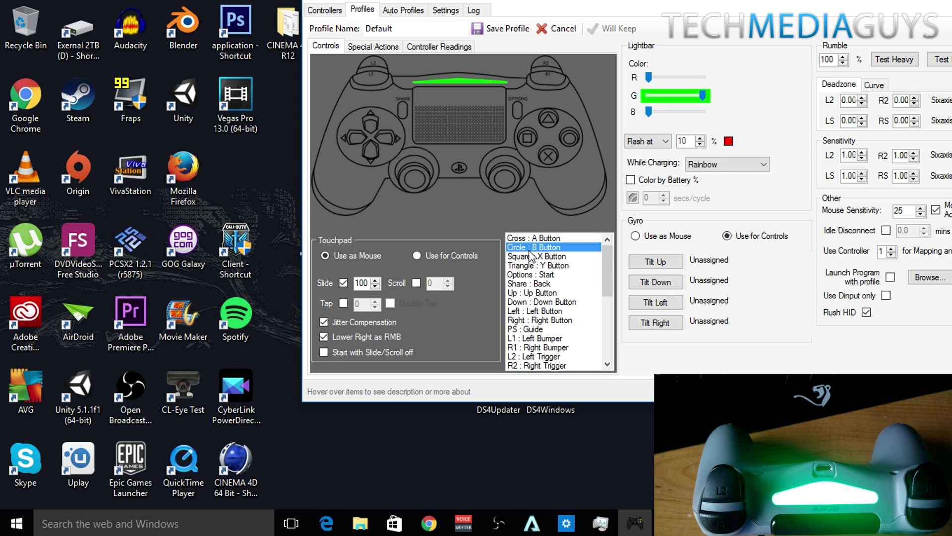
left_click(525, 256)
left_click(542, 275)
left_click(548, 293)
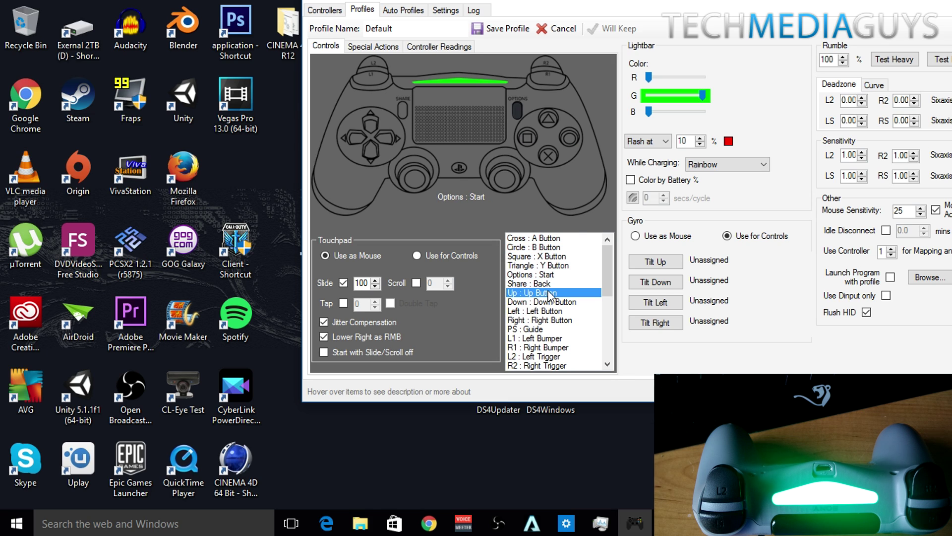
left_click(866, 312)
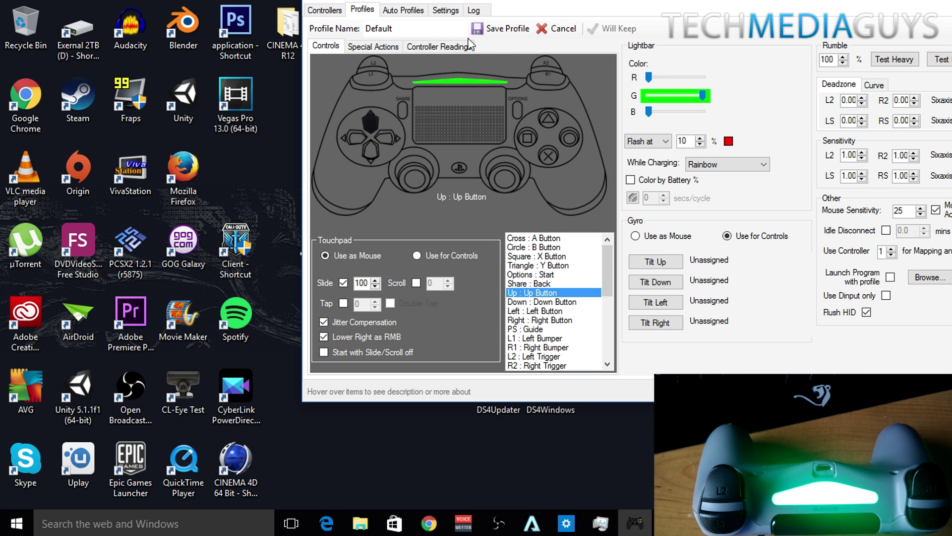
- Save the Default profile, minimize DS4Windows and clear the desktop icon selection
left_click(515, 29)
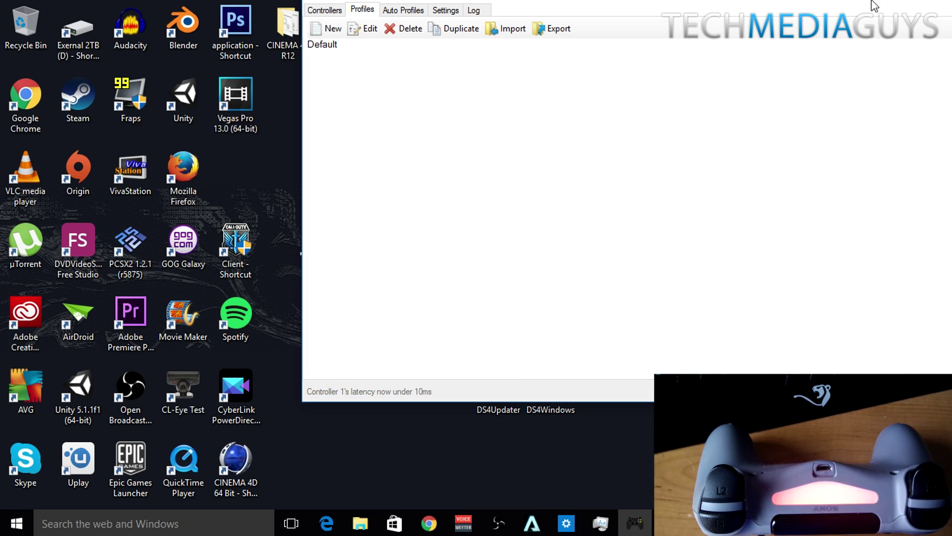
left_click_drag(871, 21, 701, 76)
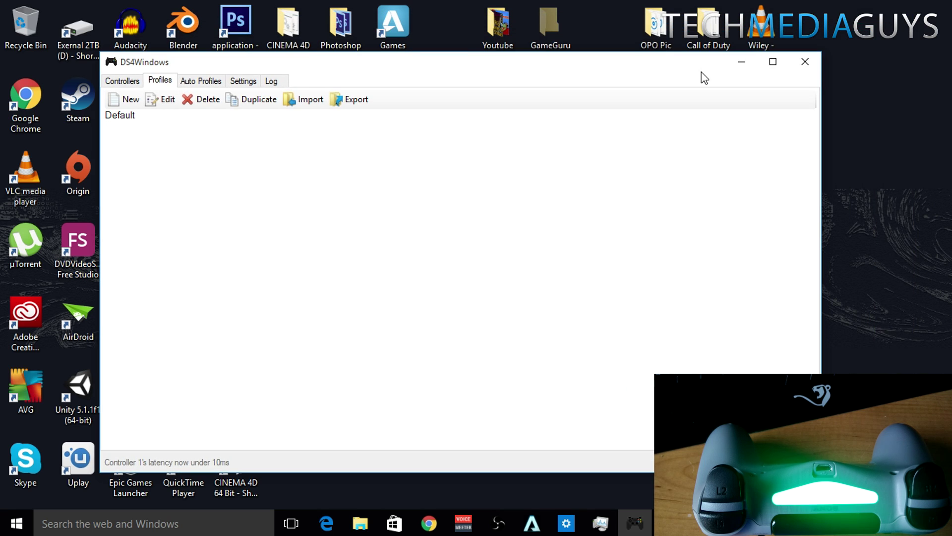
left_click(739, 65)
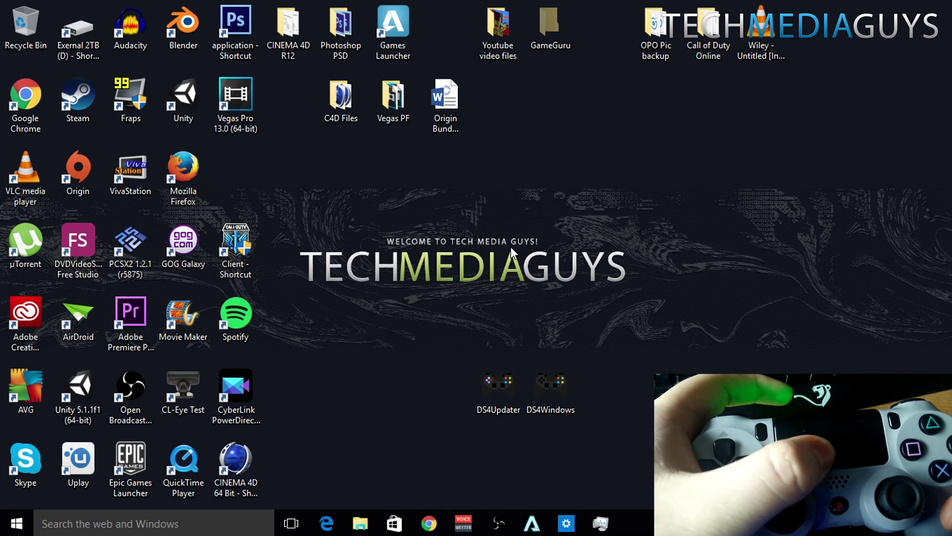
left_click_drag(513, 254, 255, 317)
left_click(422, 274)
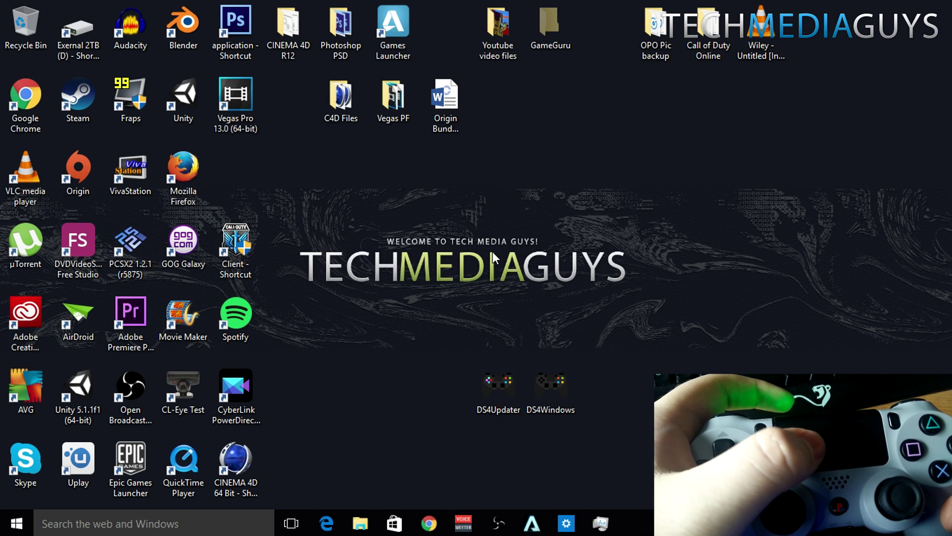